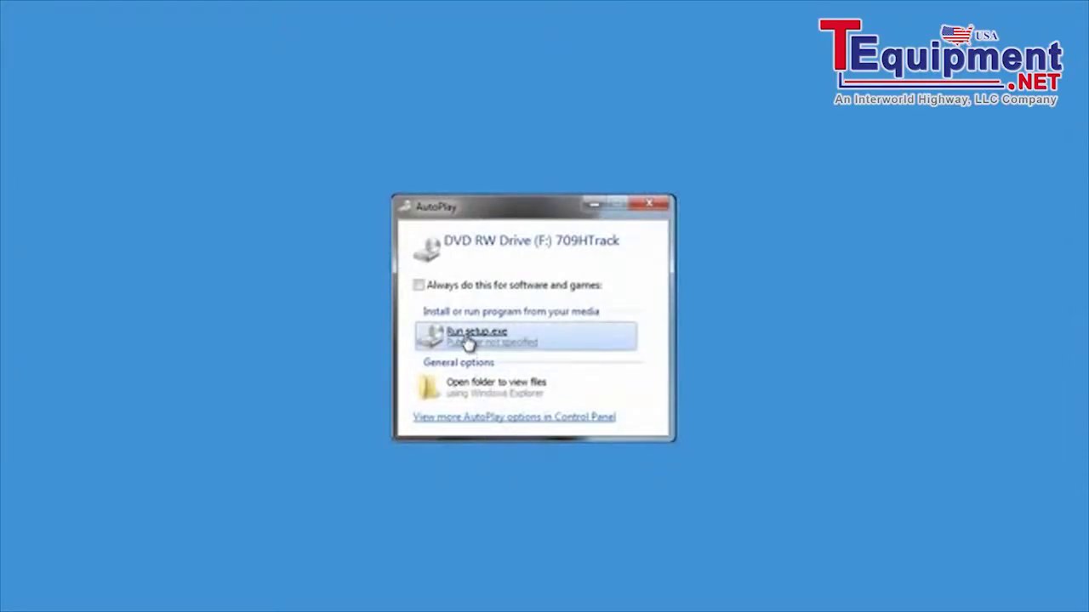
Step: Run setup.exe, accept the license, and install 709H/TRACK 0.11 for all users
left_click(468, 336)
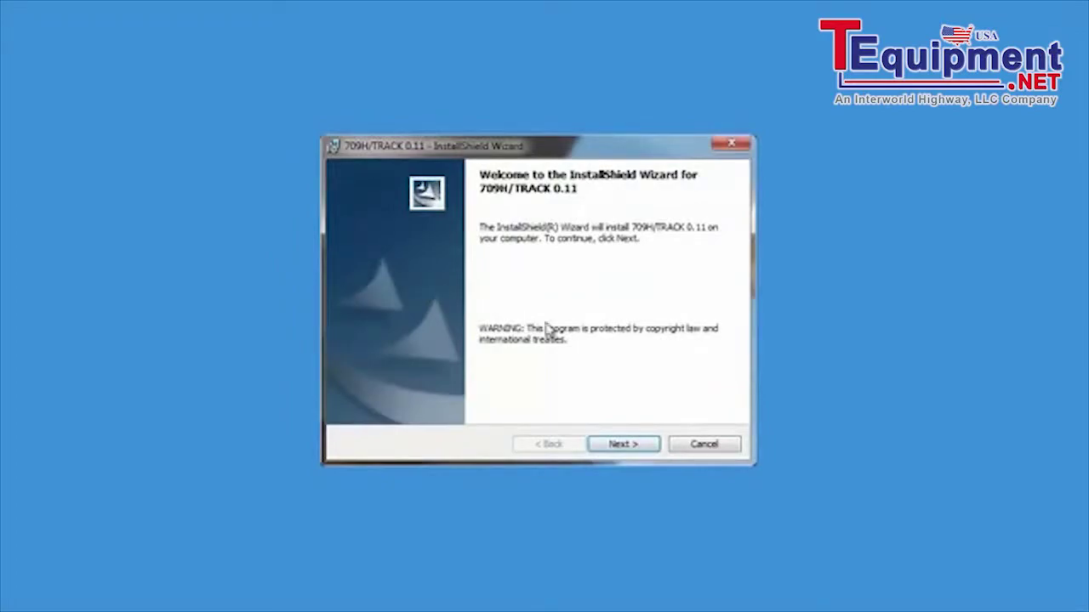
left_click(613, 447)
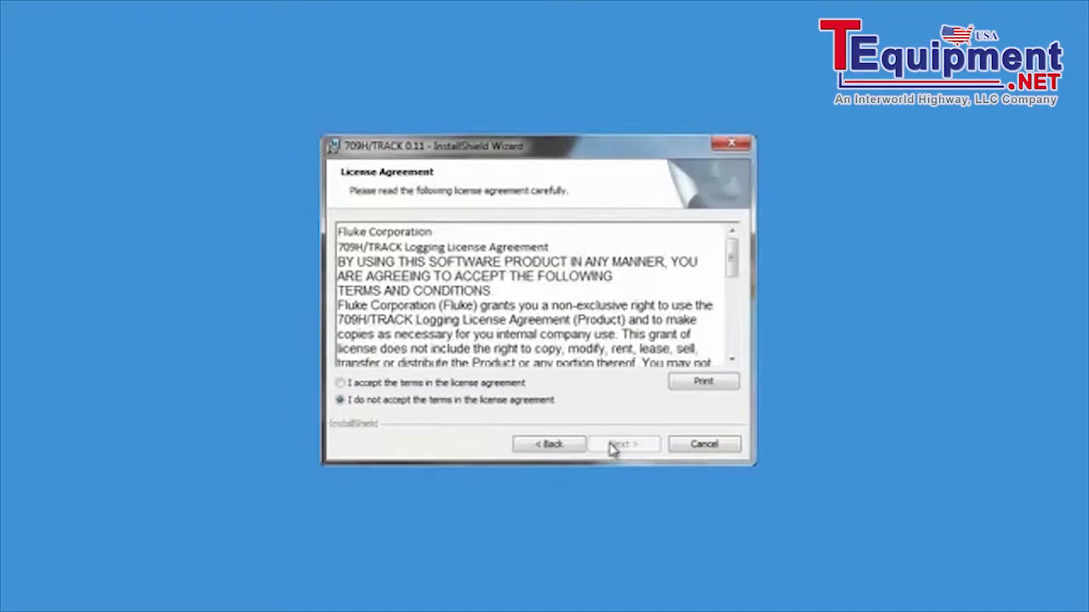
left_click(340, 384)
left_click(644, 448)
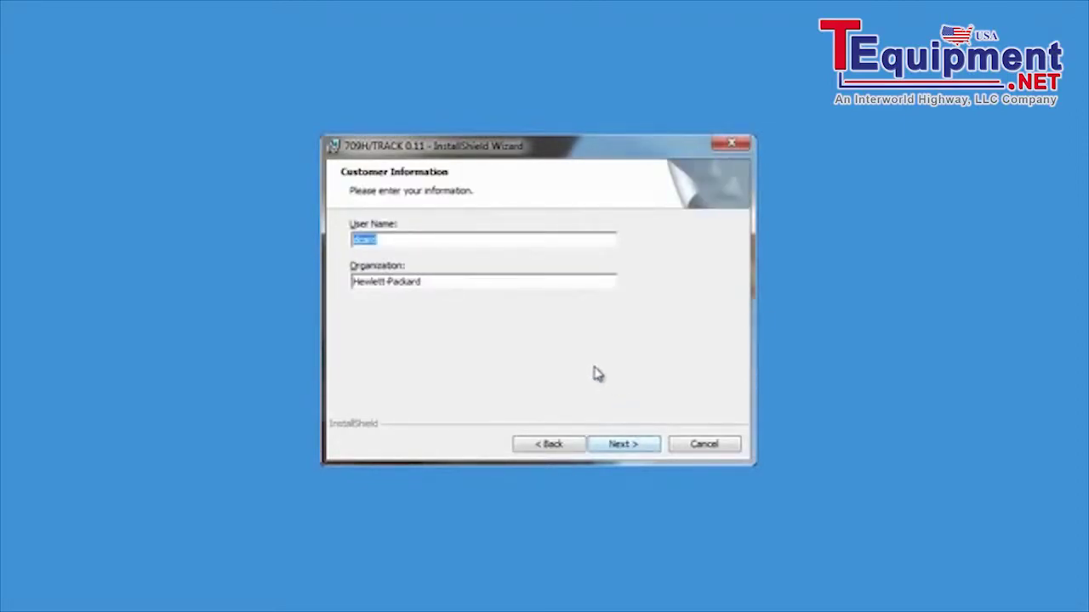
left_click(648, 453)
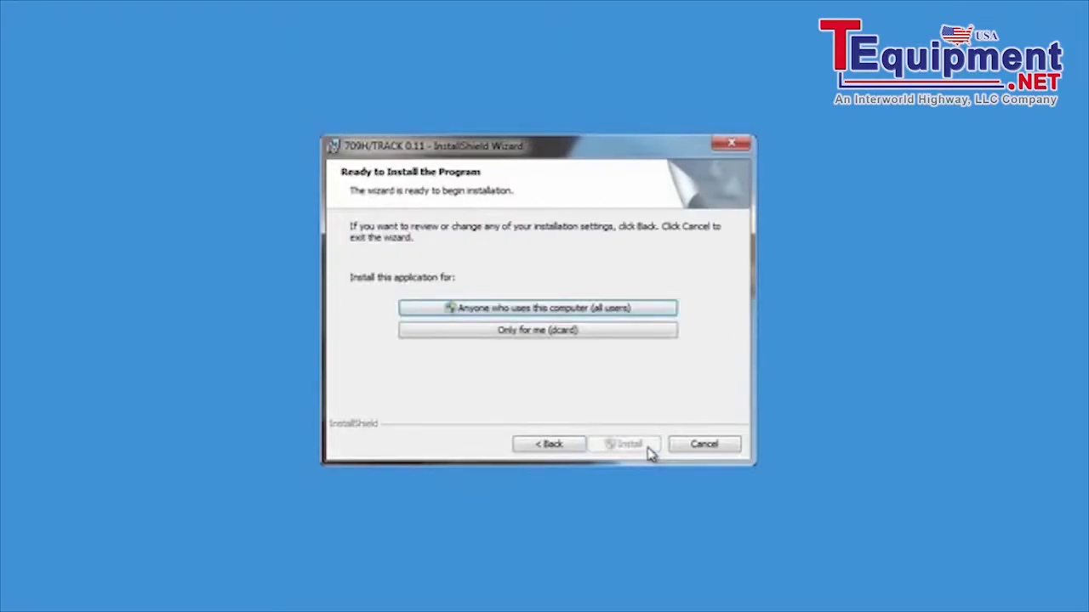
left_click(532, 309)
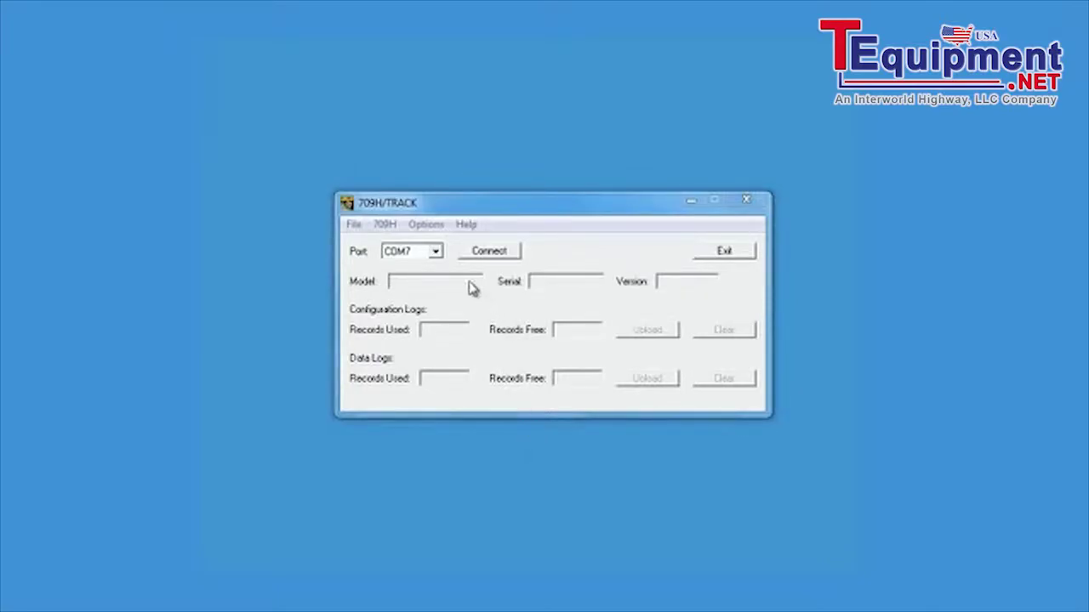
Step: Connect 709H/TRACK to the Fluke 709H calibrator on port COM7
left_click(435, 253)
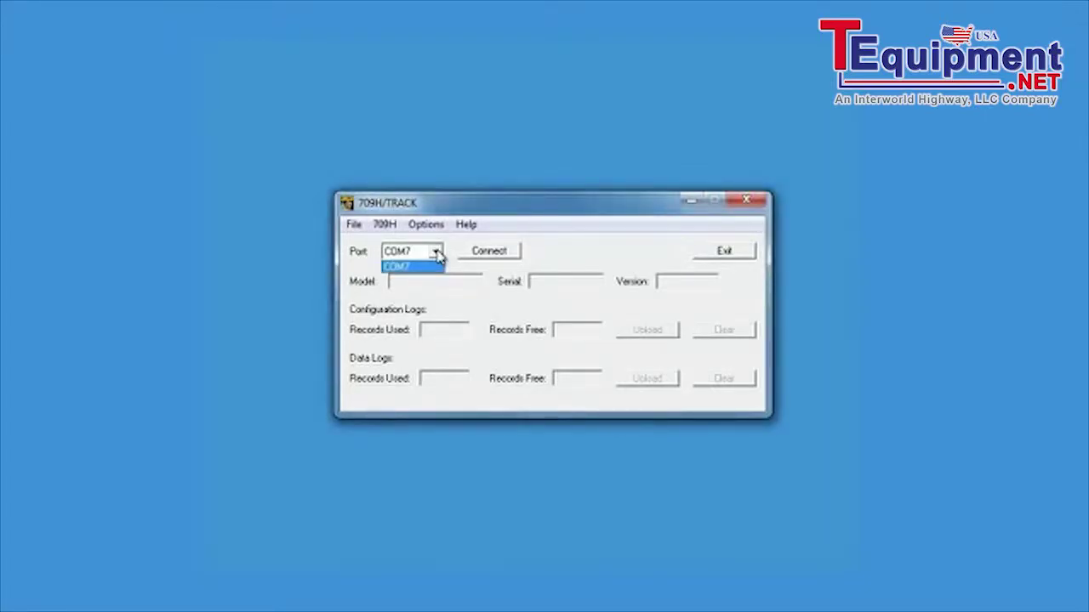
left_click(437, 255)
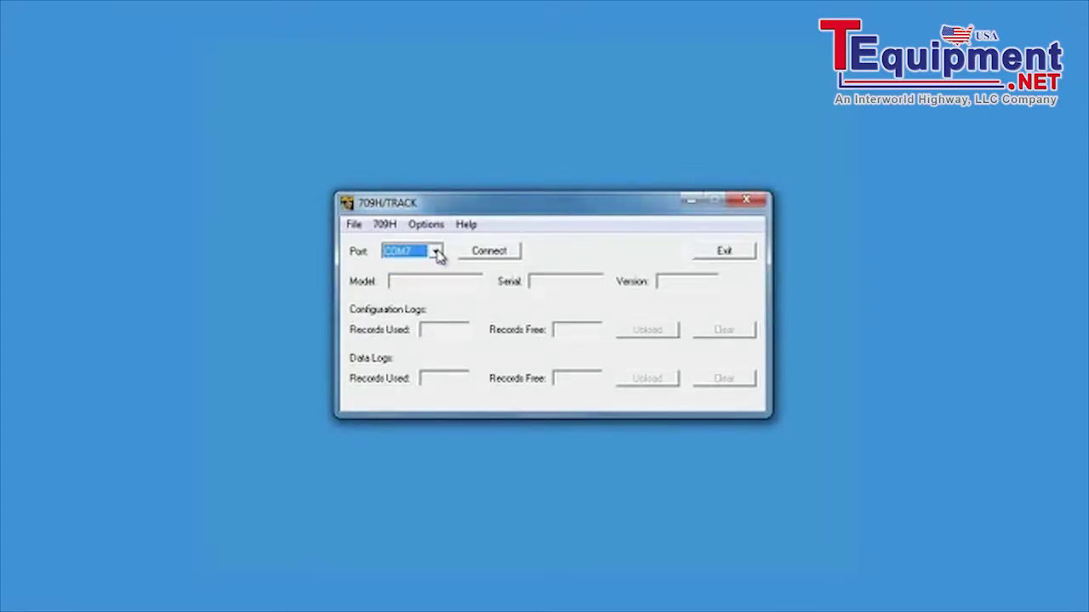
left_click(493, 256)
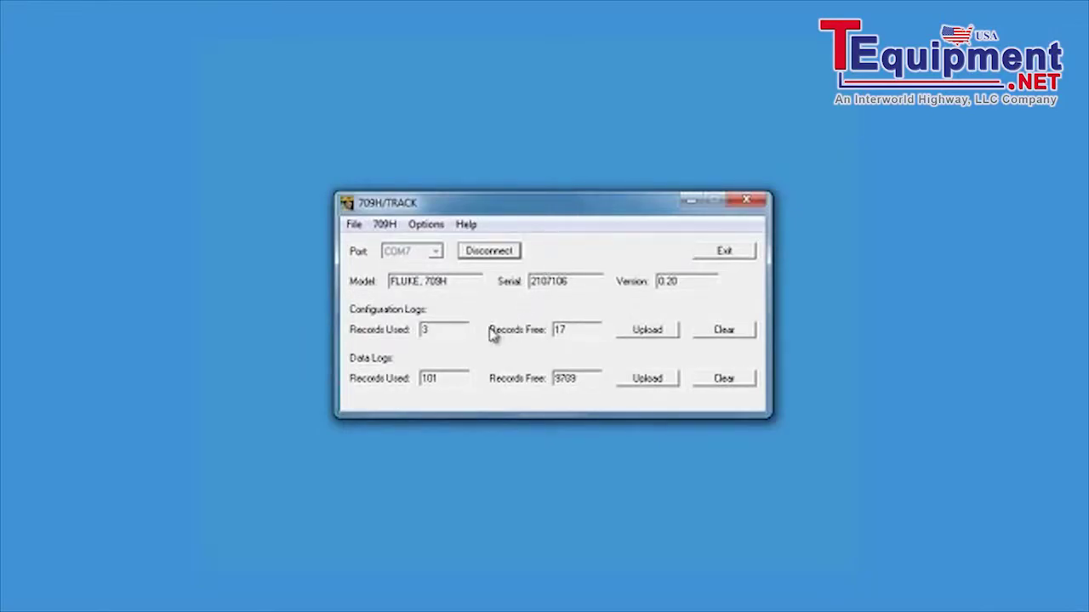
Step: Upload the configuration logs, review PT00005, PT100 and TT100, then start a single export of TT100
left_click(645, 334)
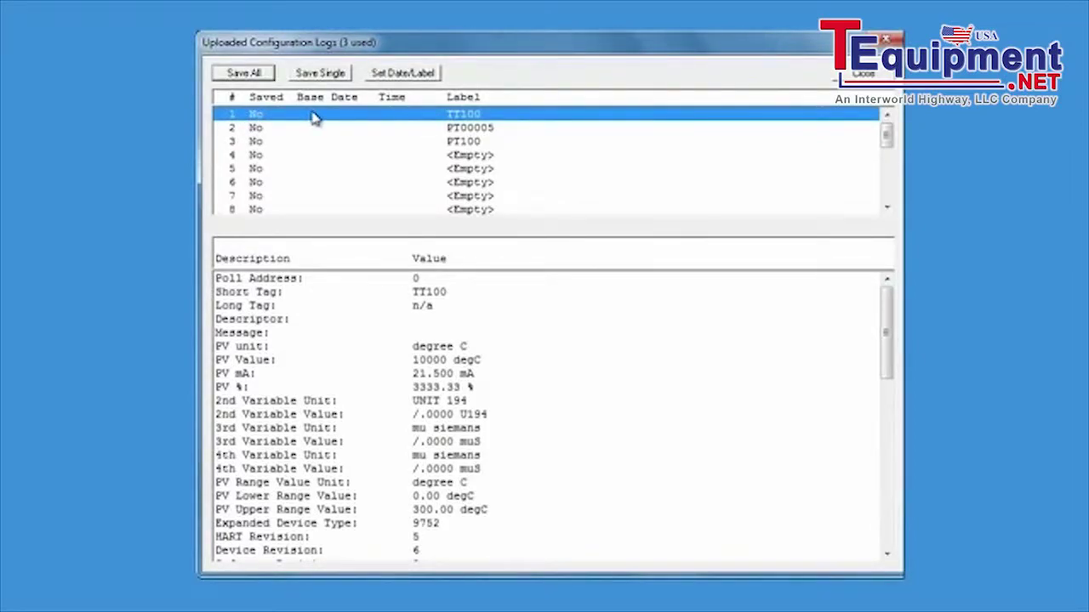
left_click(448, 129)
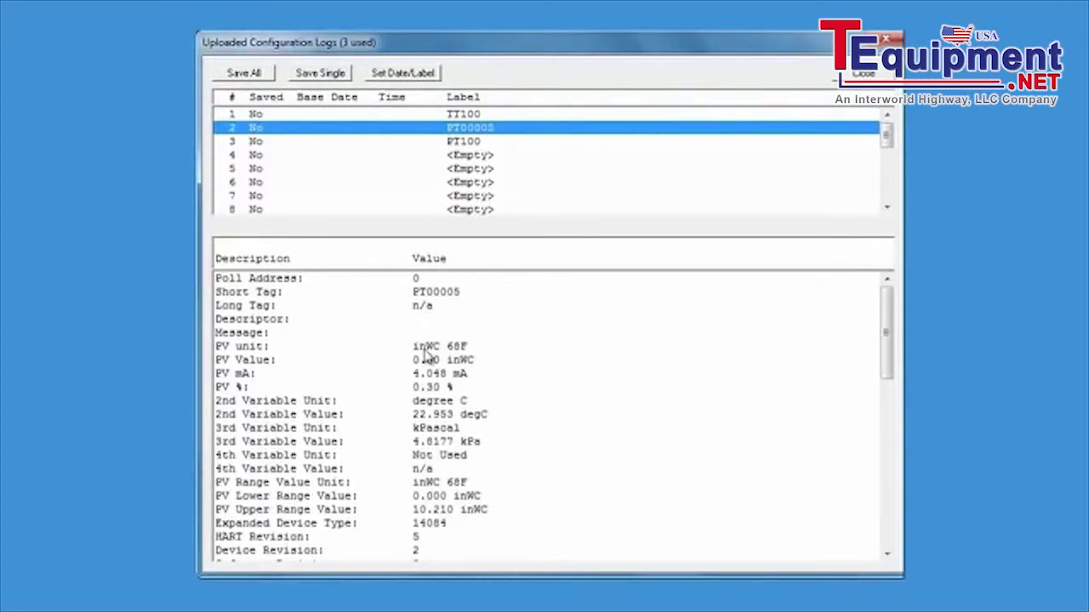
left_click(462, 143)
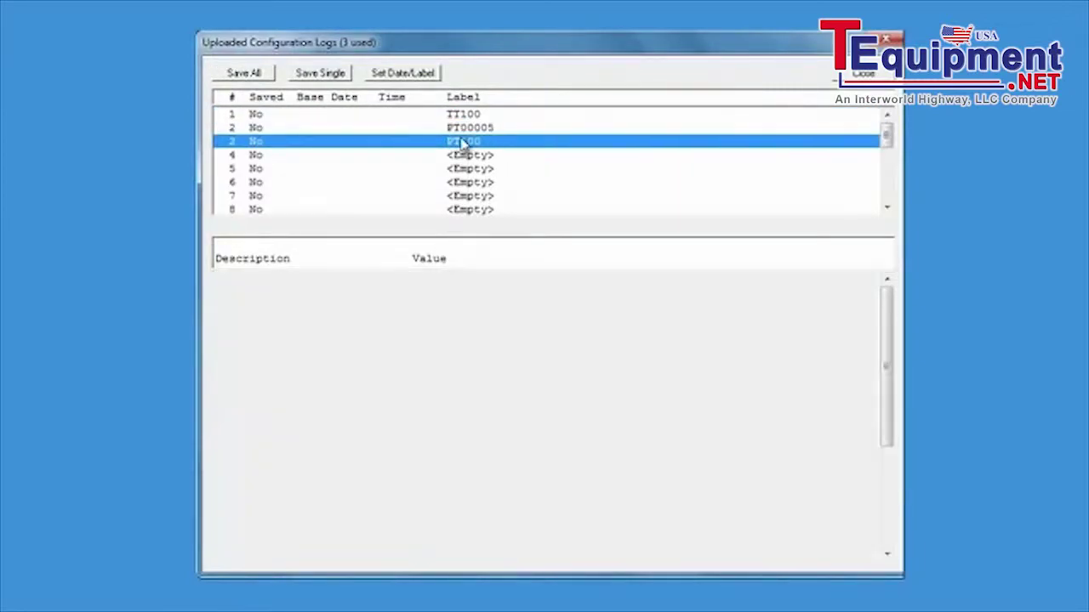
left_click(463, 130)
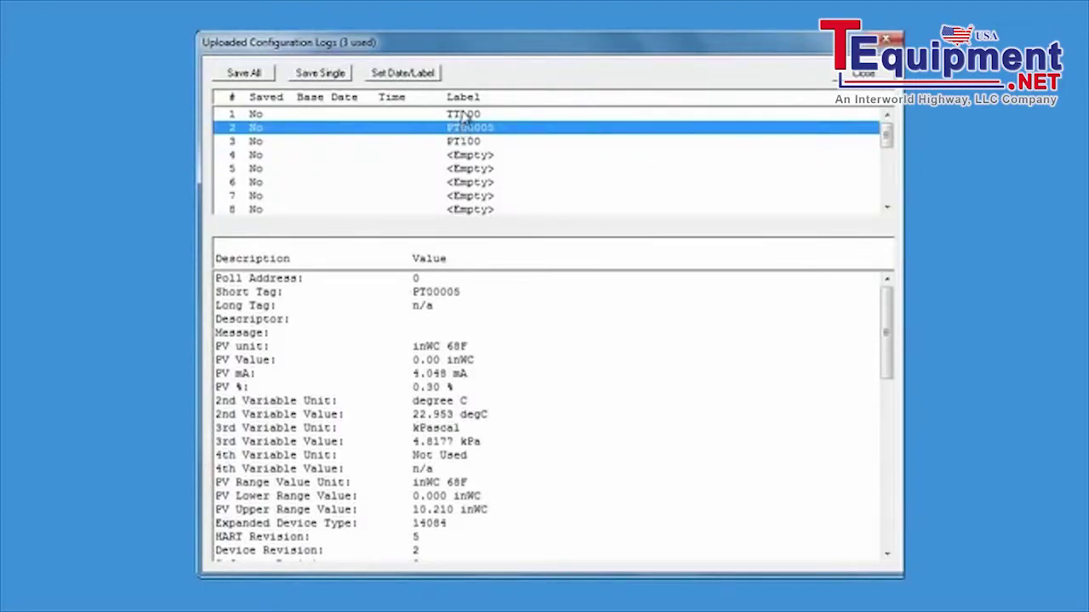
left_click(464, 118)
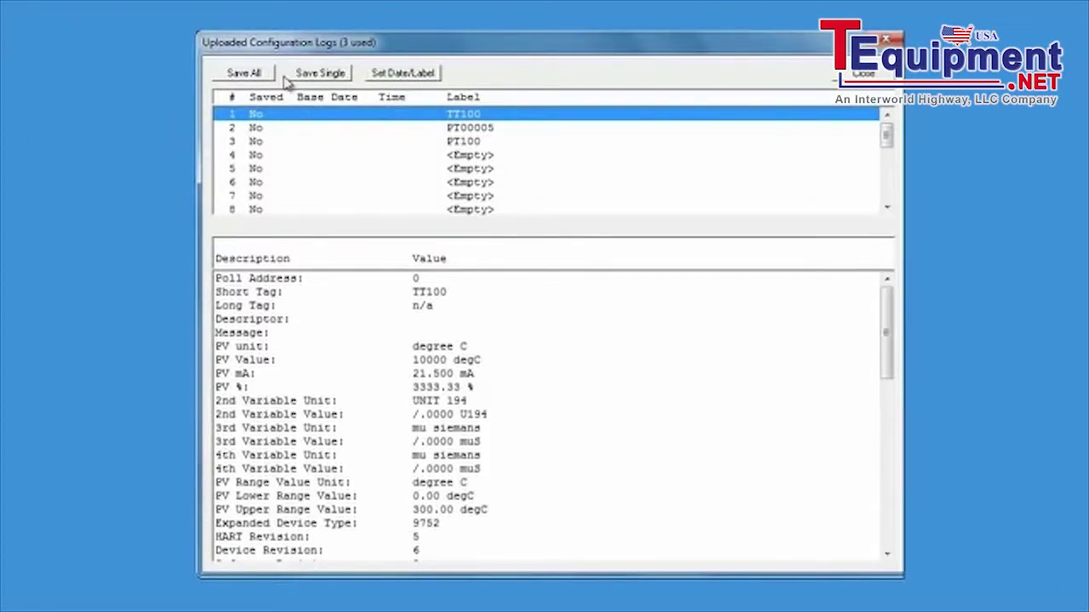
left_click(311, 76)
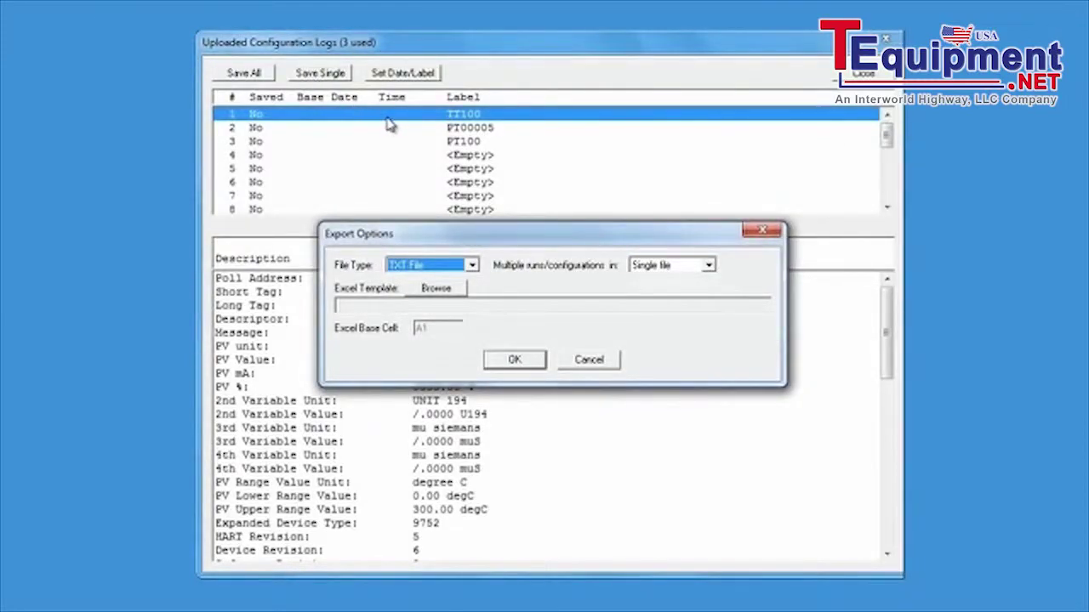
Step: Cancel the single-log export and bring up export options for all configuration logs
left_click(588, 363)
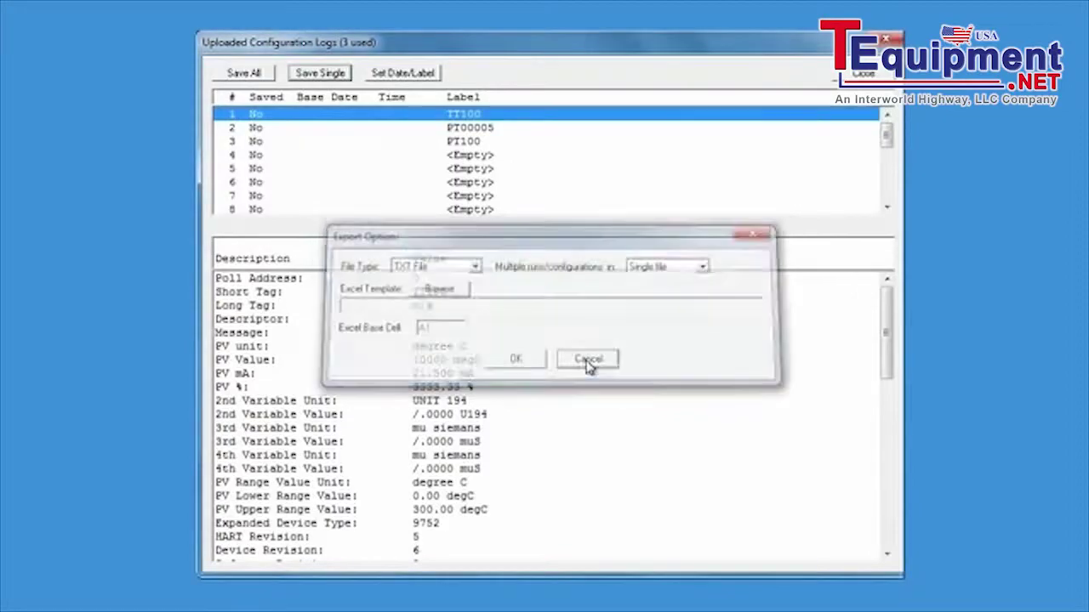
left_click(247, 75)
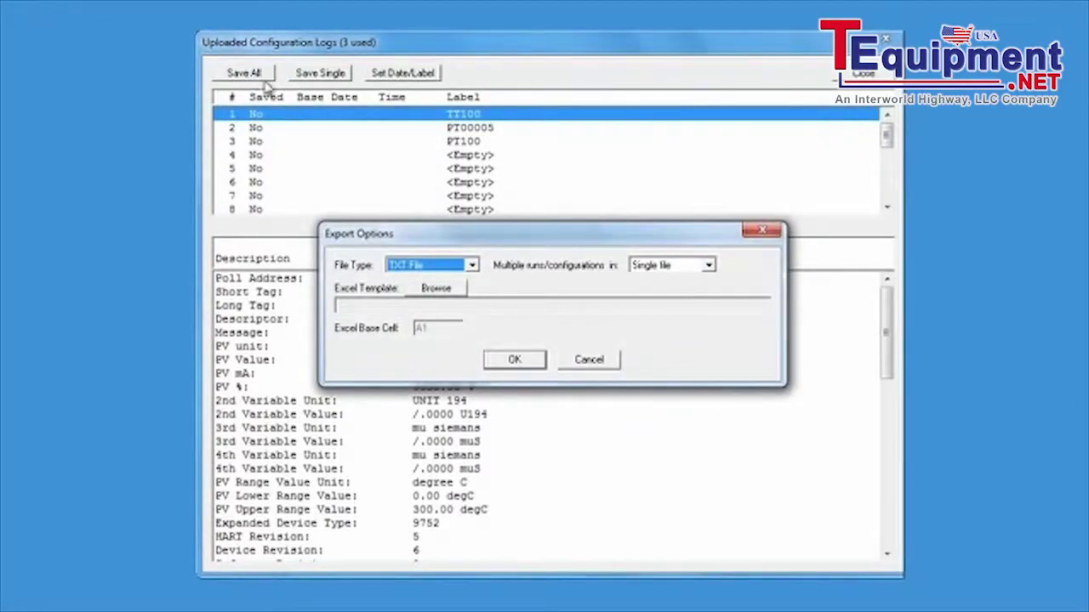
left_click(708, 265)
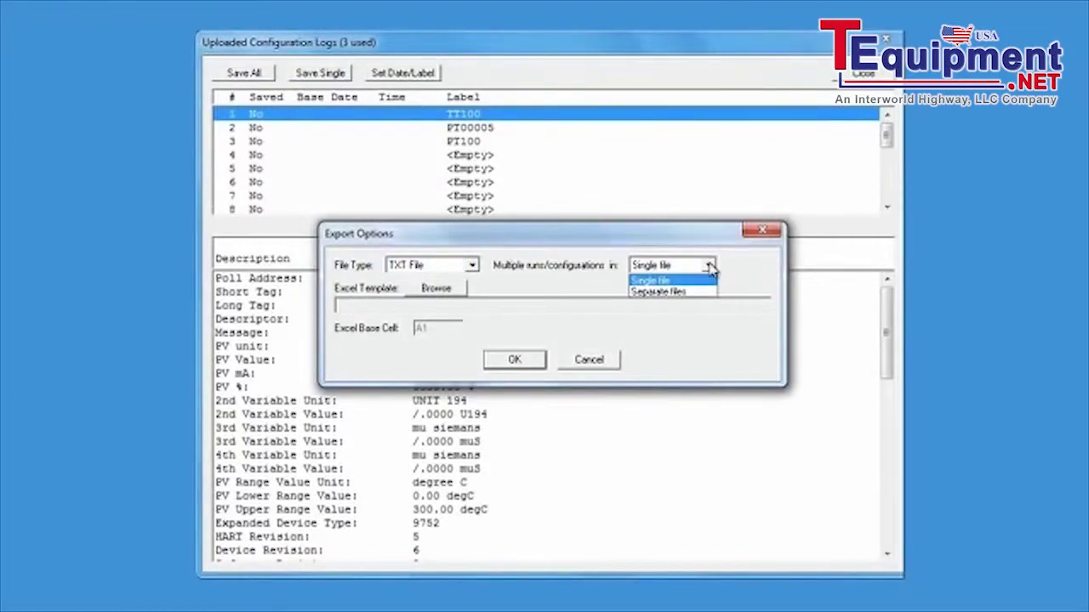
left_click(710, 266)
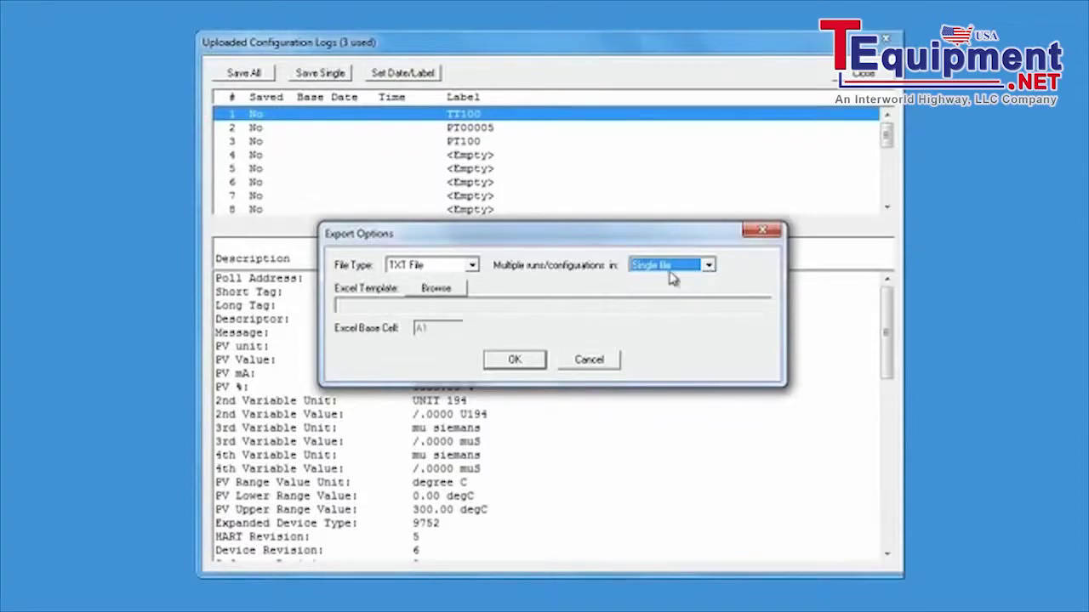
left_click(513, 360)
Step: Set the export to New Excel File with separate files per configuration and confirm
left_click(472, 265)
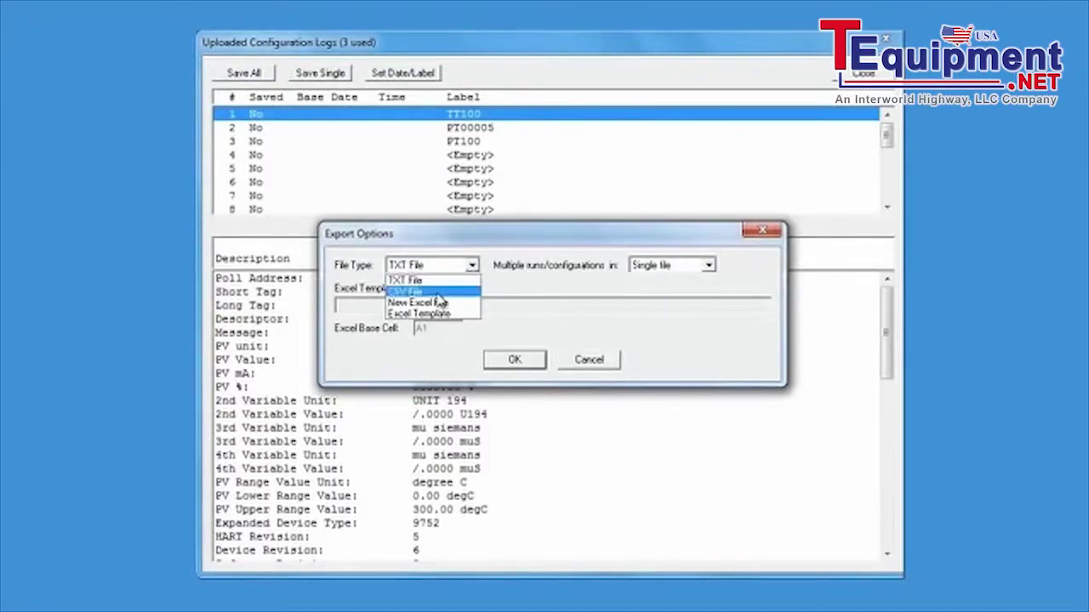
left_click(420, 302)
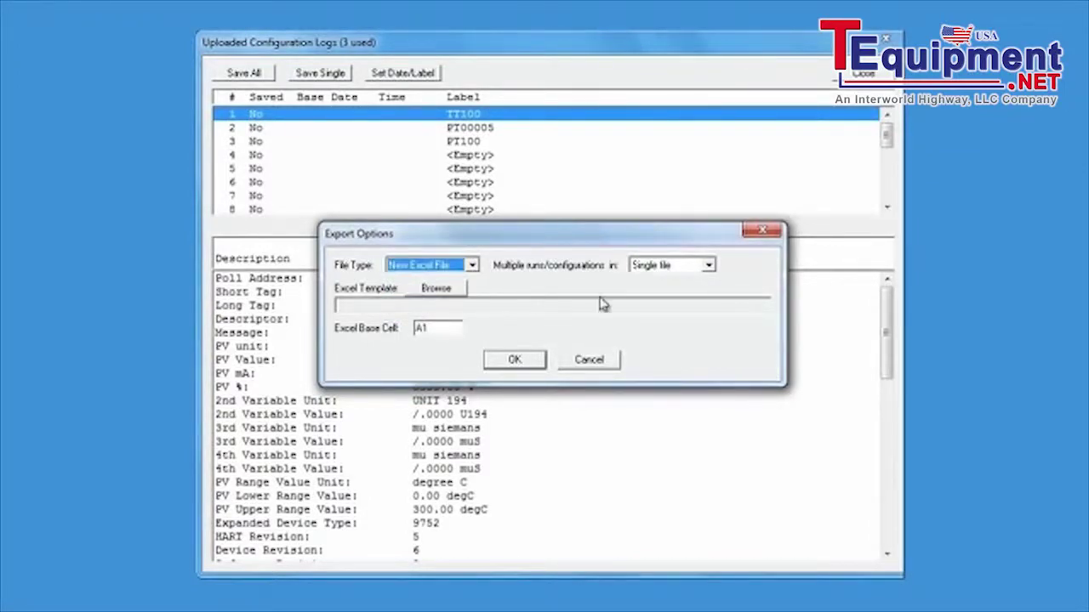
left_click(707, 266)
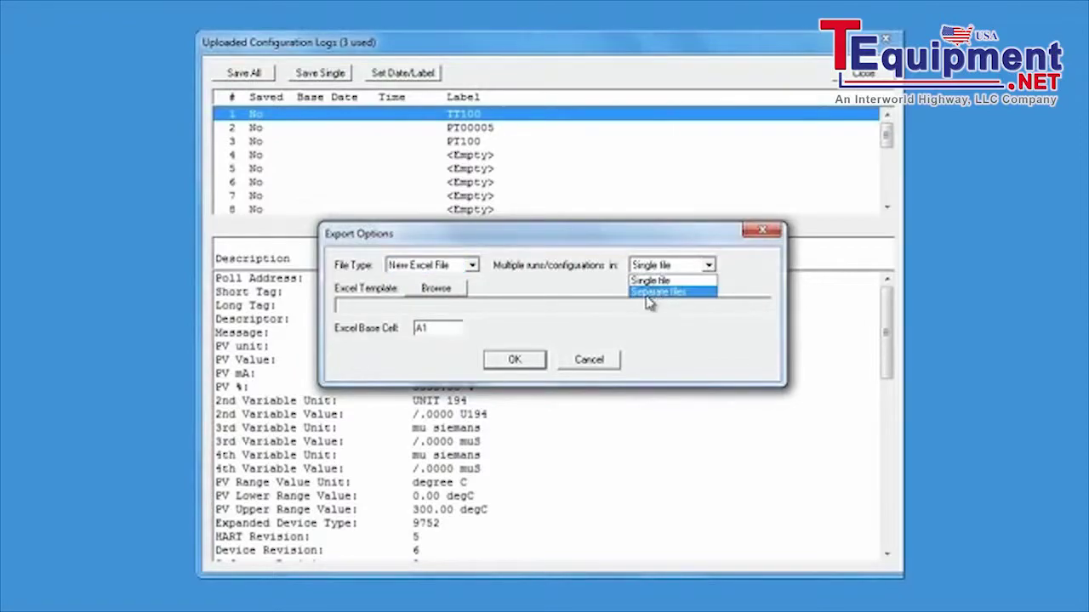
left_click(649, 292)
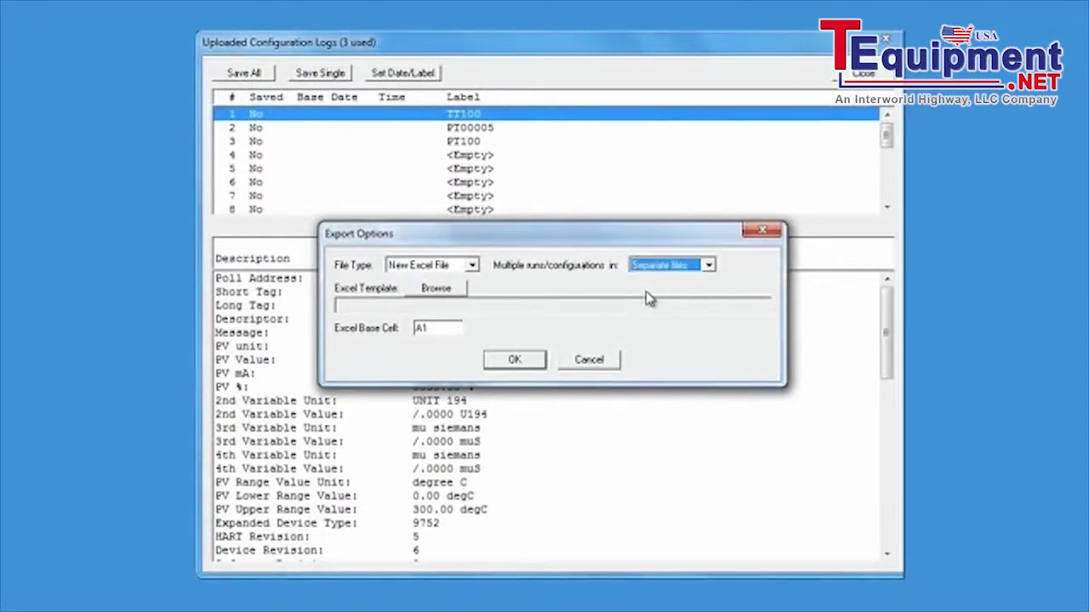
left_click(513, 361)
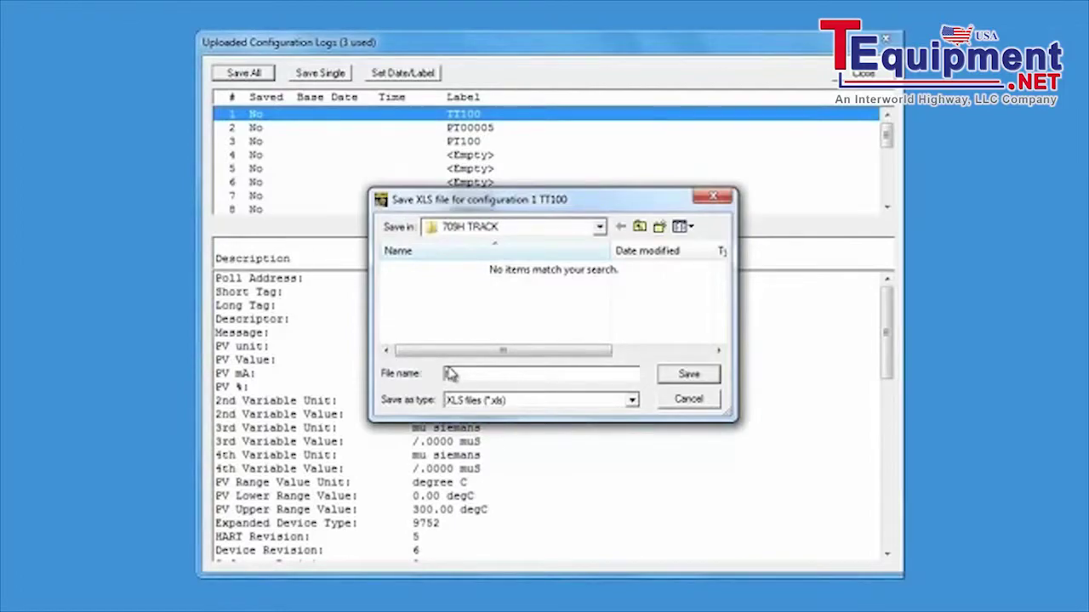
Step: Save configurations TT100, PT00005 and PT100 as Excel files 'test 1', 'test2' and 'test3'
type("test 1")
left_click(689, 376)
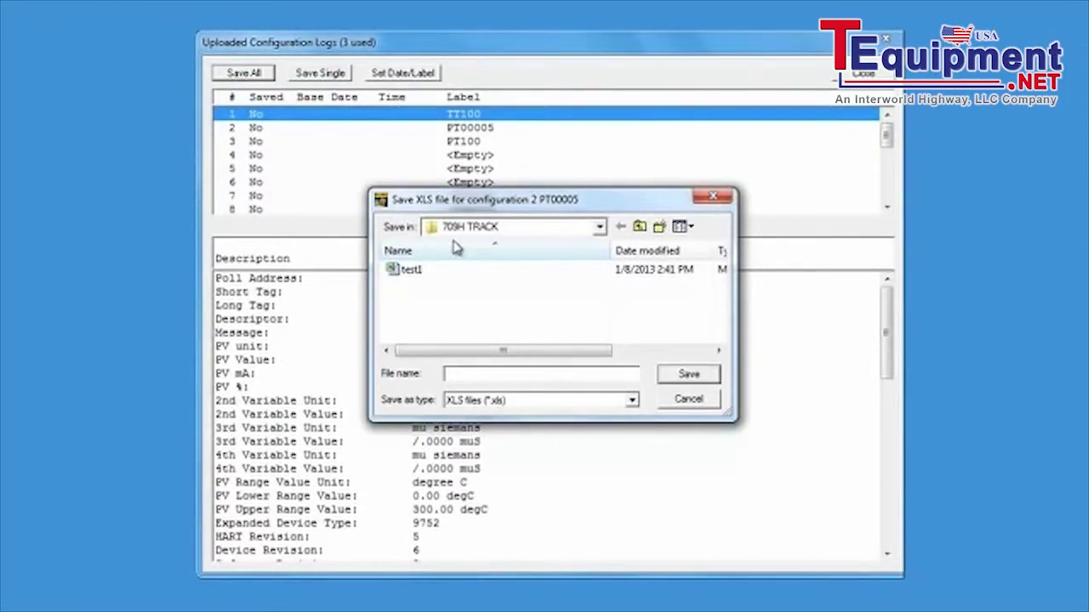
type("te")
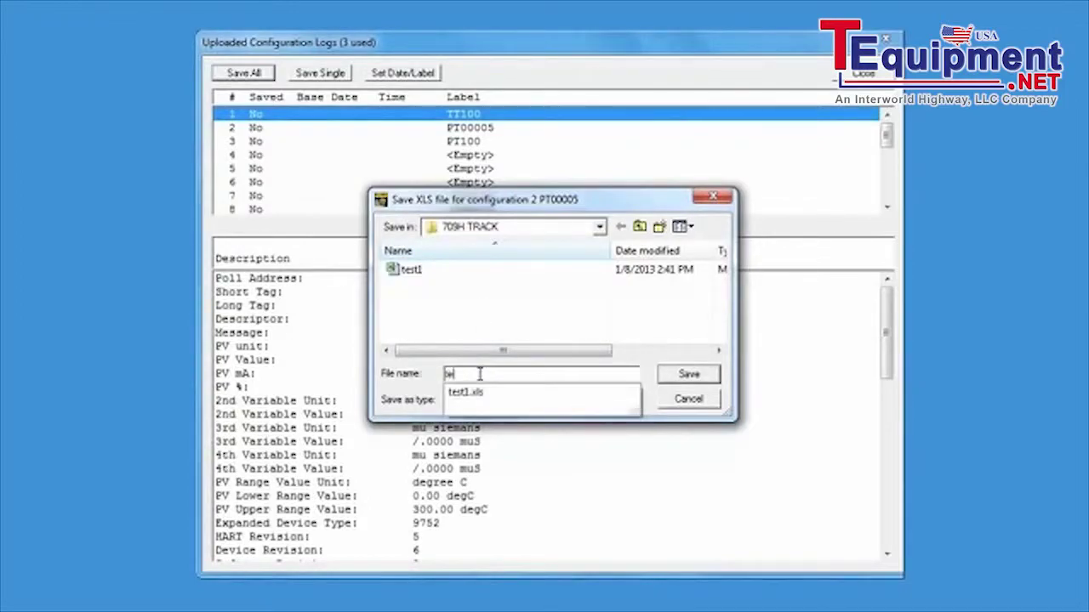
type("st2")
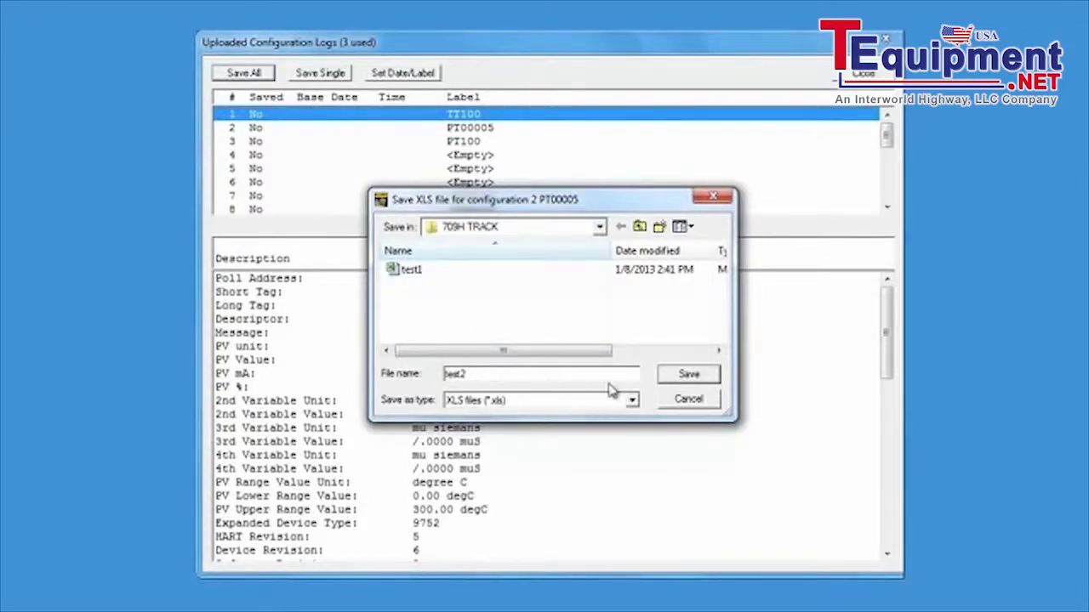
left_click(689, 374)
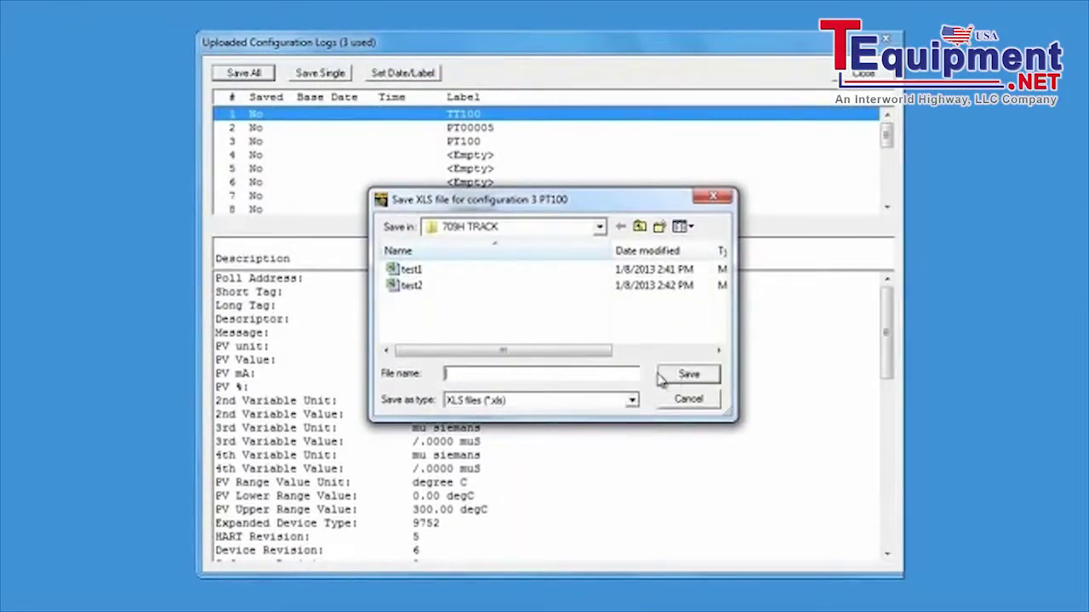
type("tes")
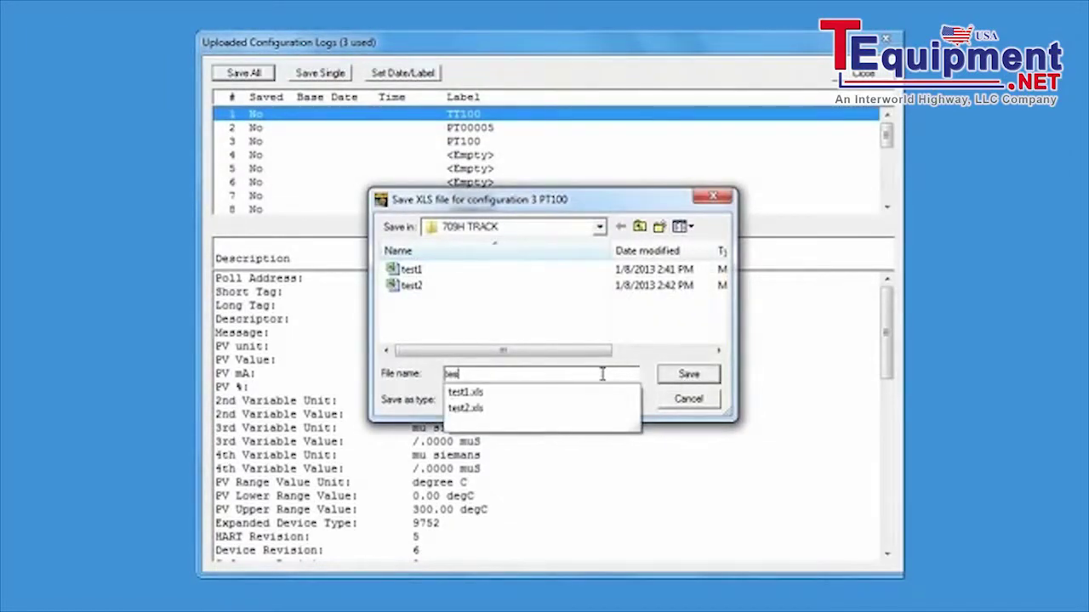
type("t3")
left_click(688, 375)
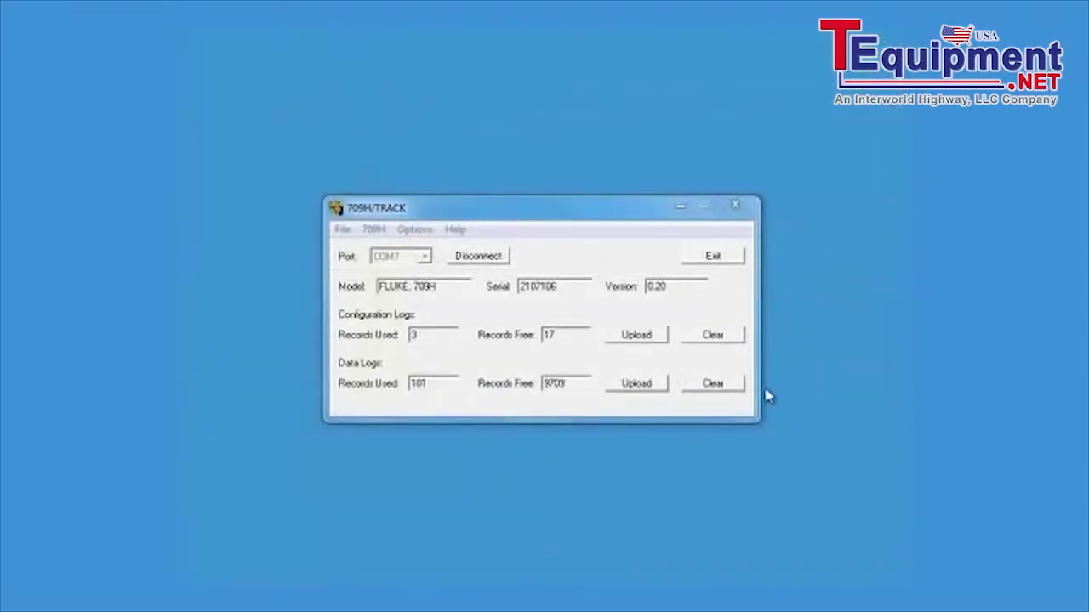
Step: Upload the two PT100 data-log runs and bring up export options for all runs
left_click(634, 385)
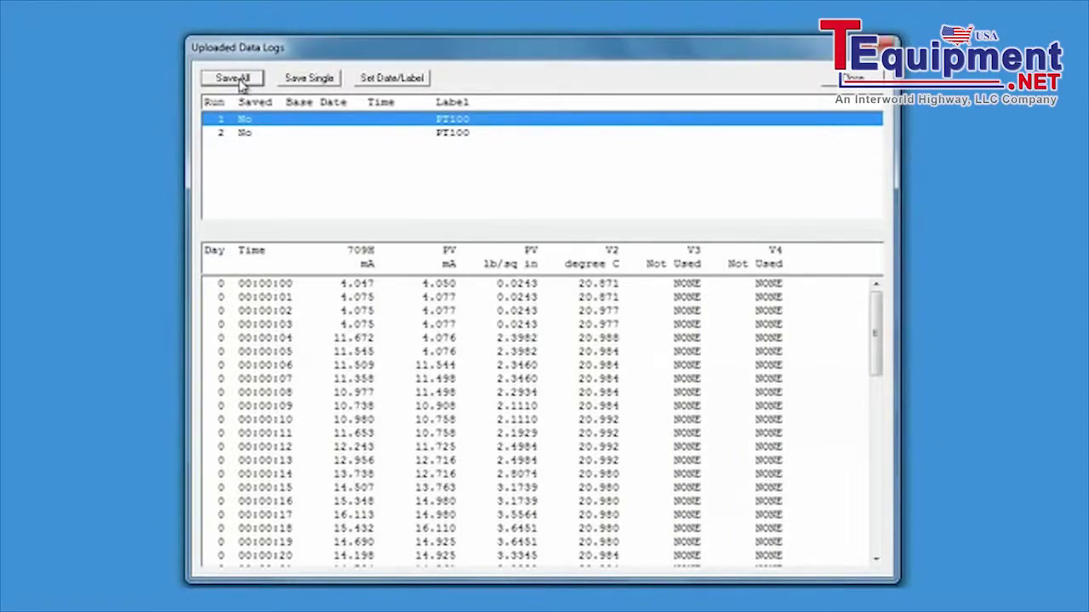
left_click(232, 79)
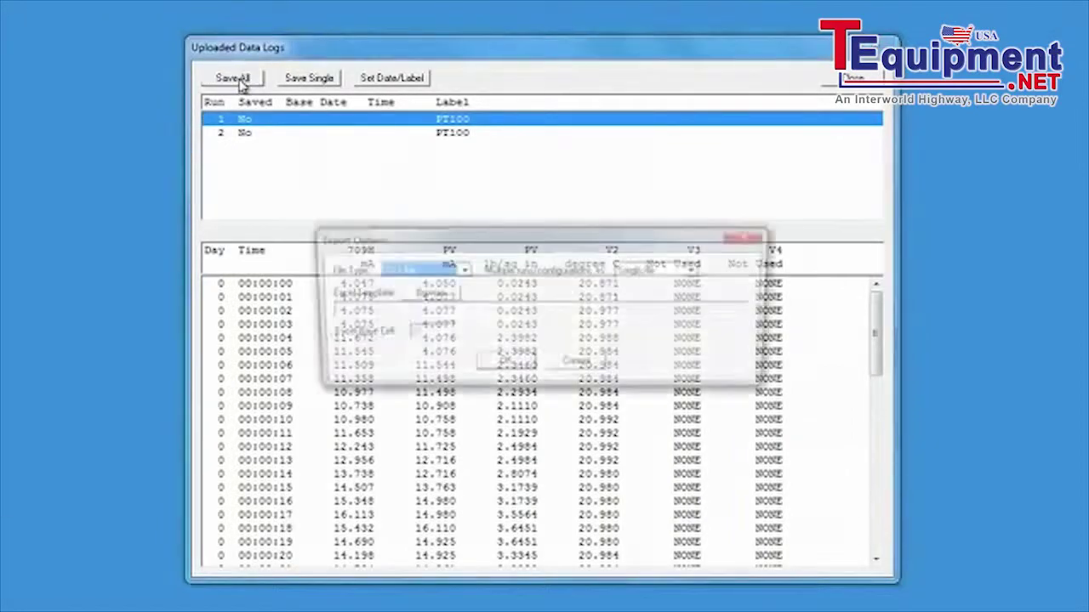
Step: Export both PT100 runs into a single new Excel file, log1, and open it in Excel
left_click(460, 270)
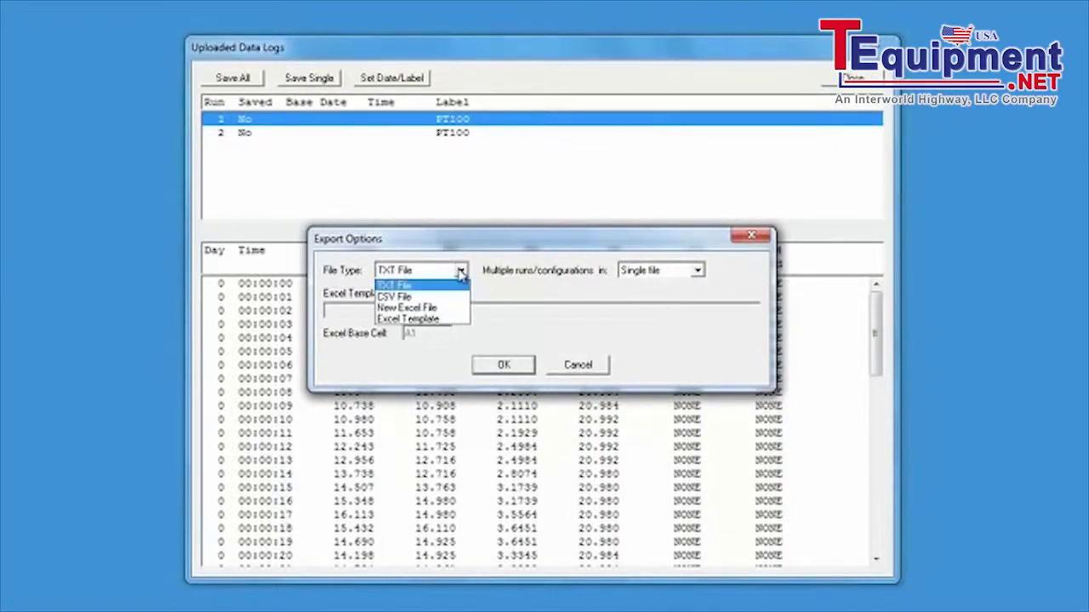
left_click(413, 308)
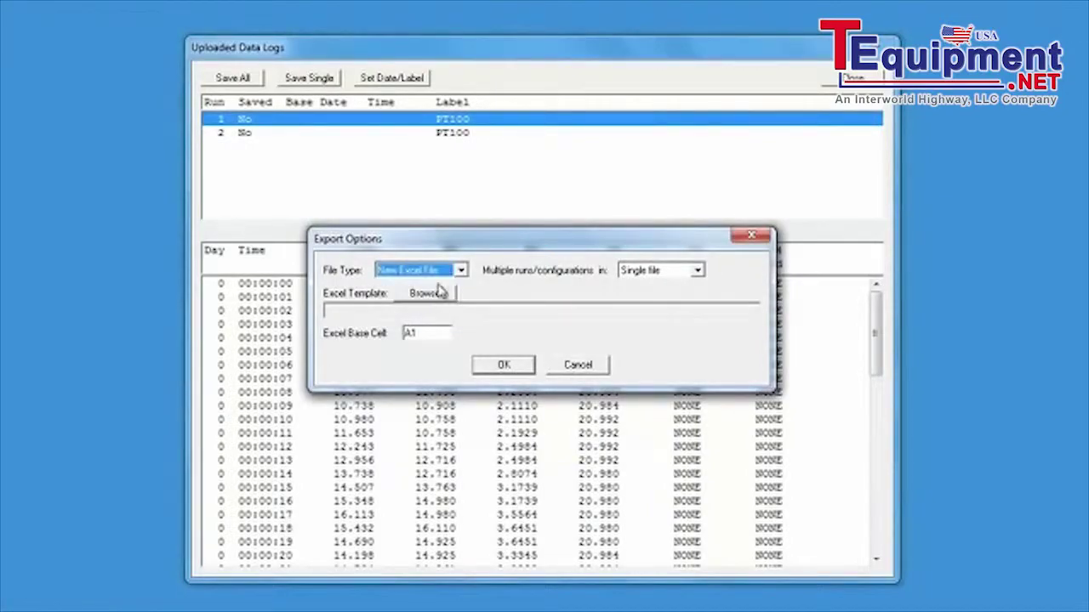
left_click(698, 271)
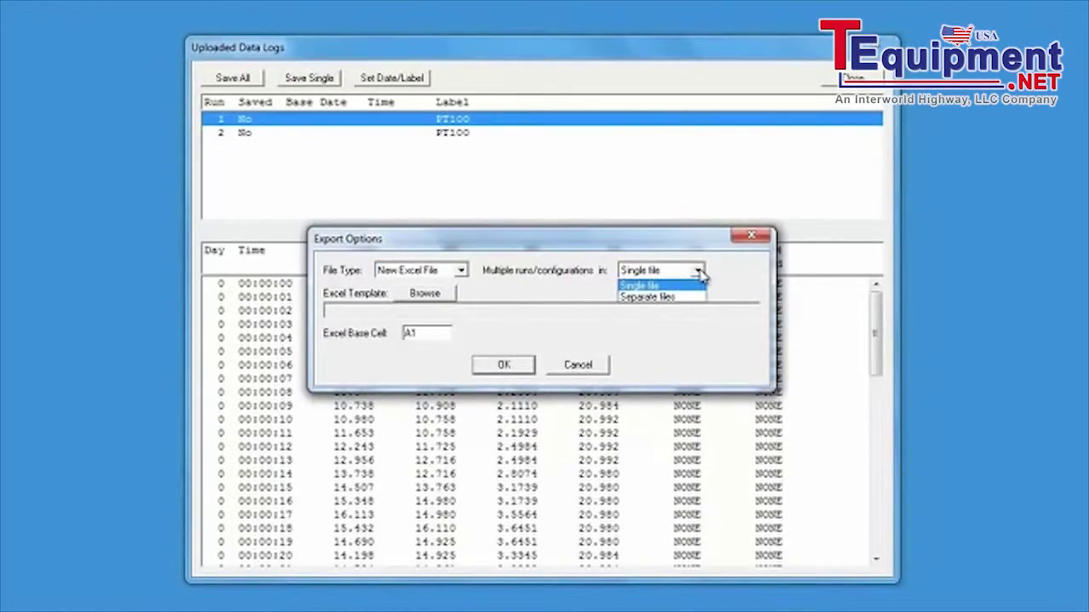
left_click(698, 271)
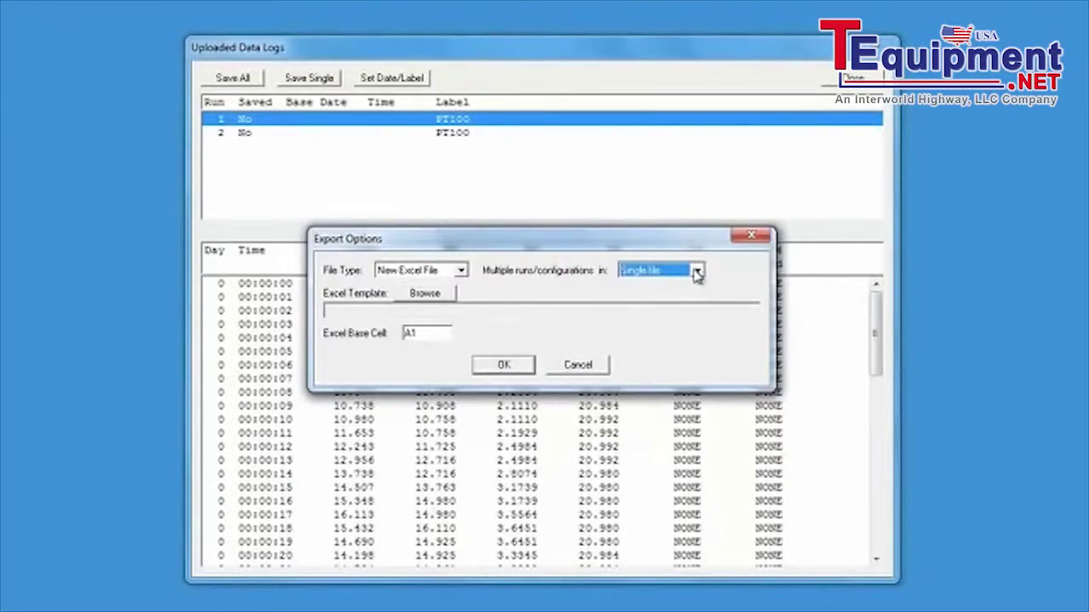
left_click(503, 365)
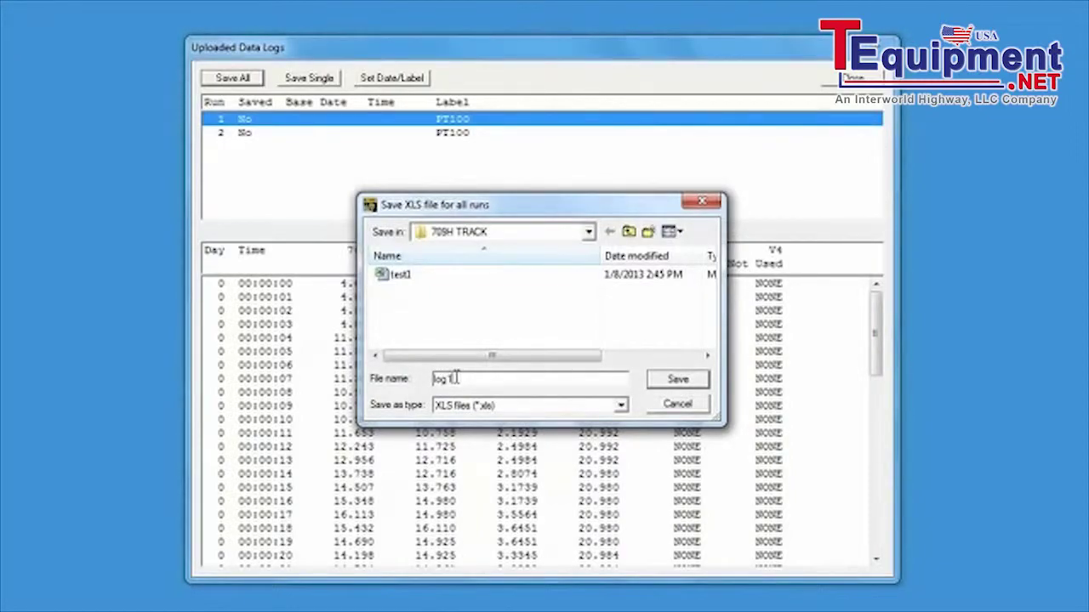
left_click(686, 382)
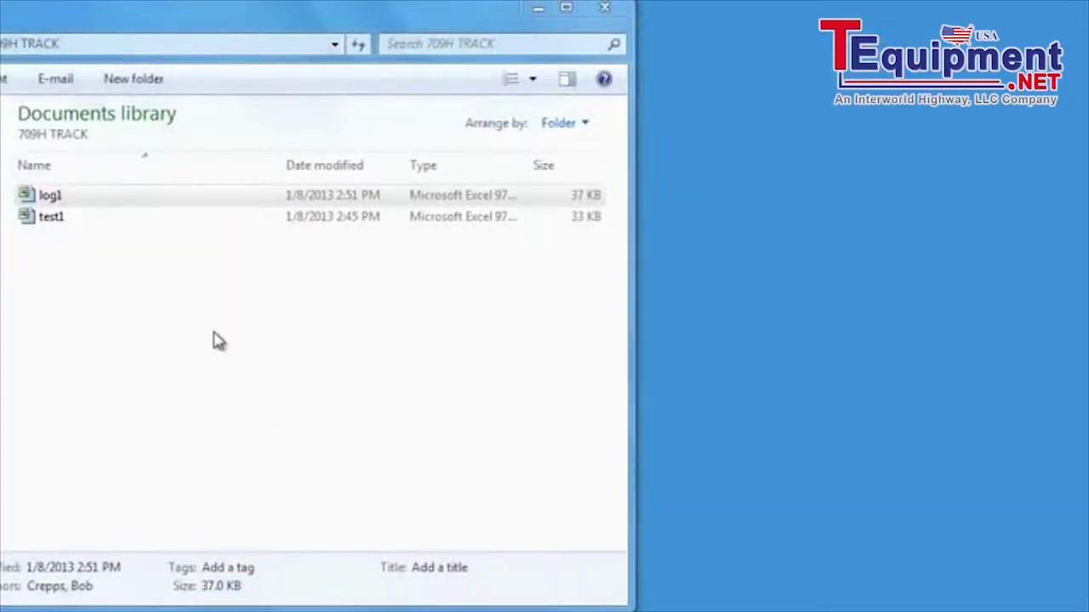
left_click(71, 196)
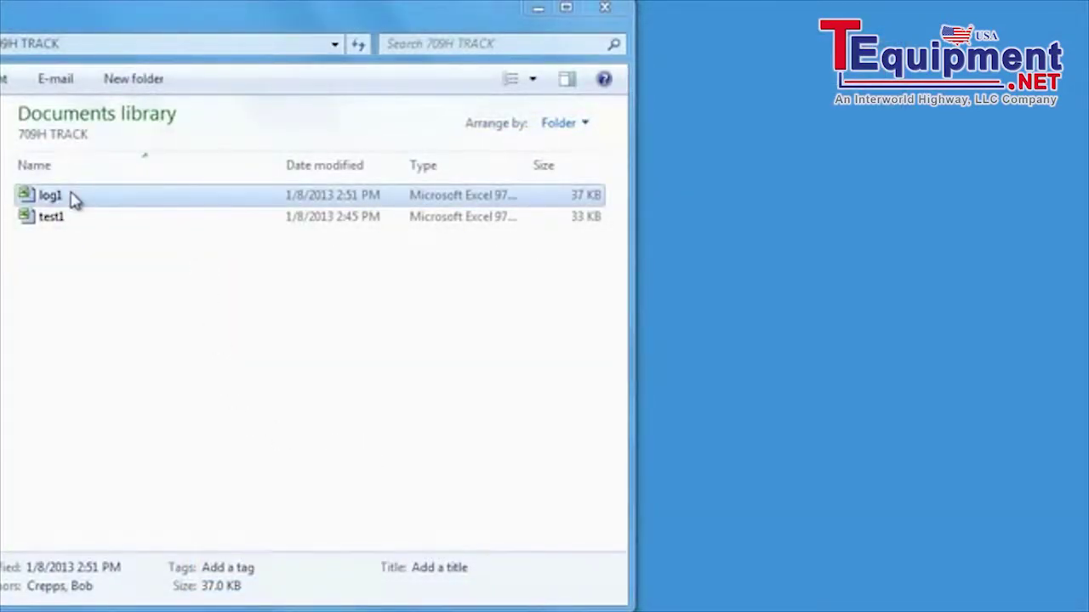
double_click(71, 197)
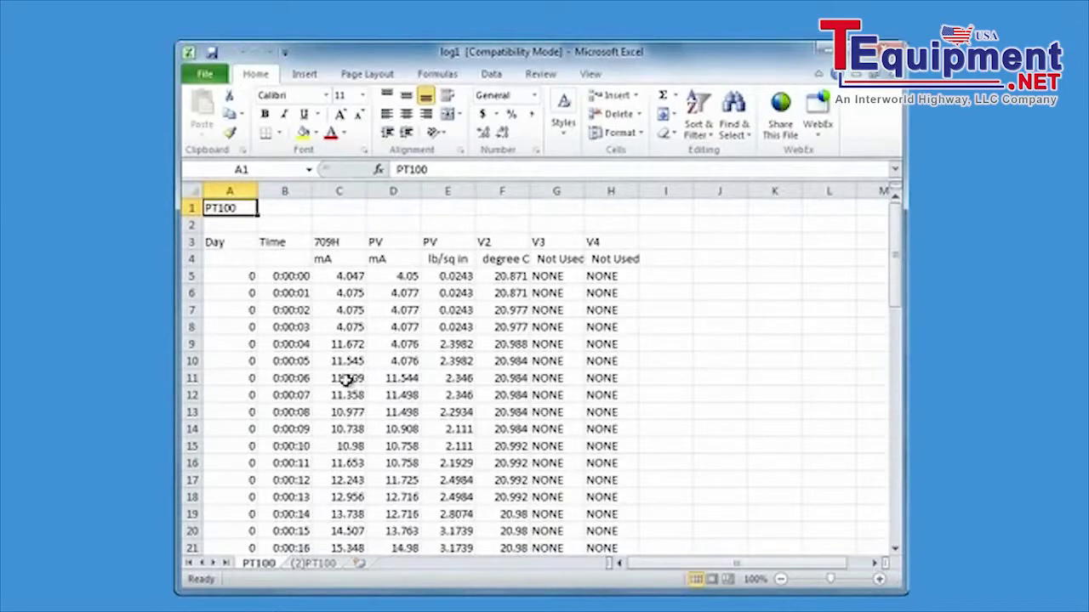
Step: Select the 709H and PV mA readings in C11:D21 and insert a 2-D line chart
left_click(344, 380)
left_click_drag(345, 381, 398, 549)
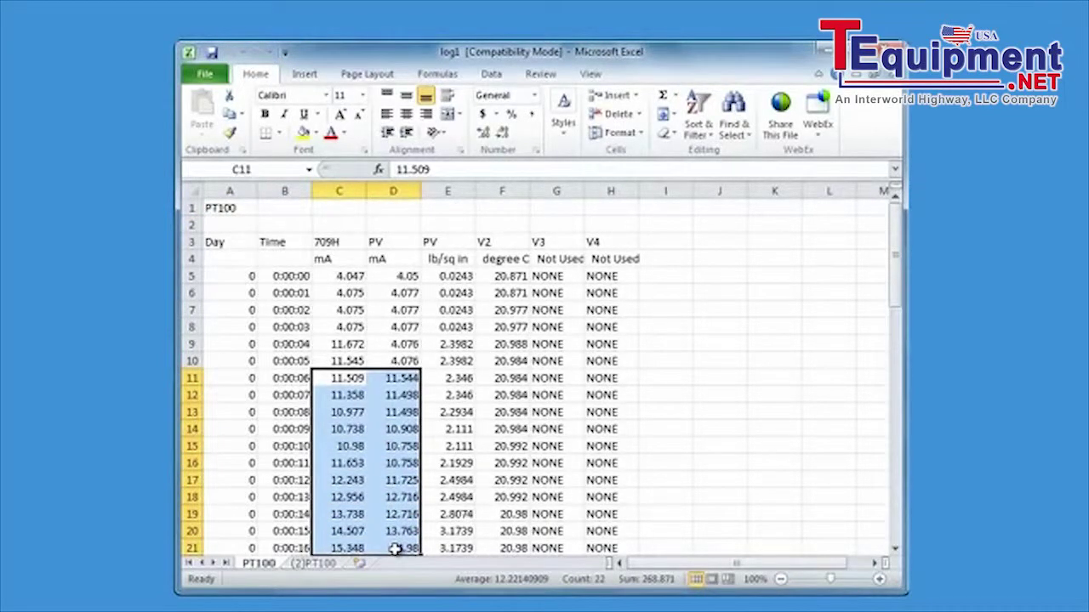
left_click(304, 74)
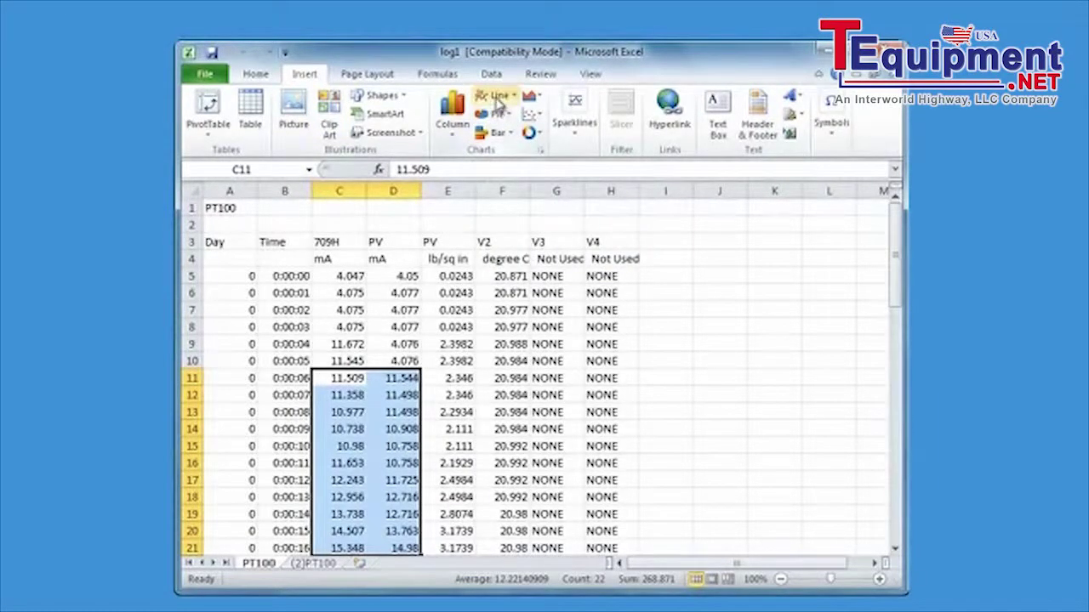
left_click(498, 97)
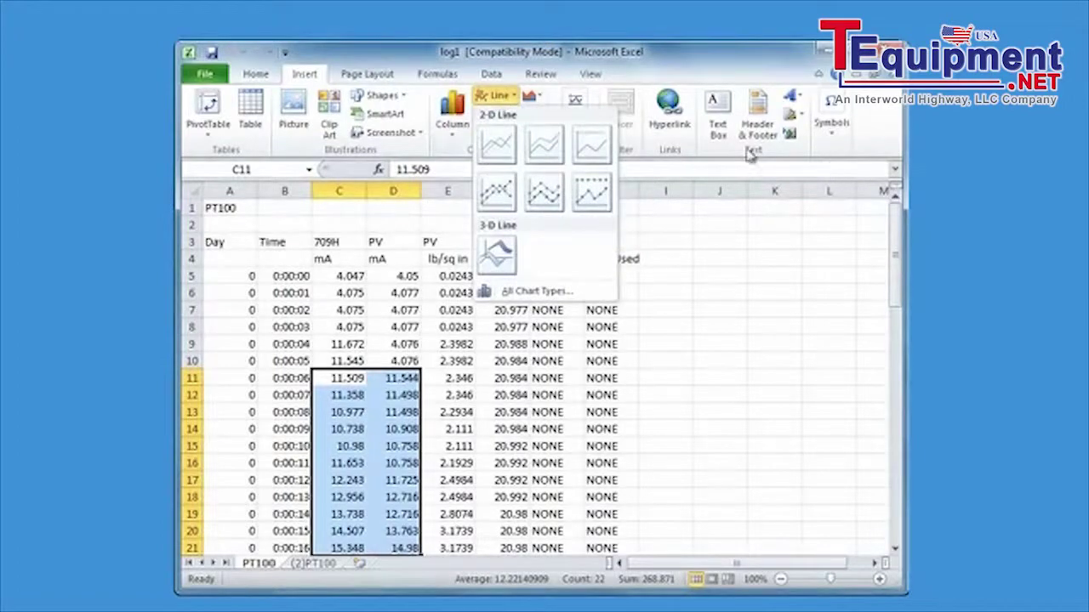
left_click(512, 149)
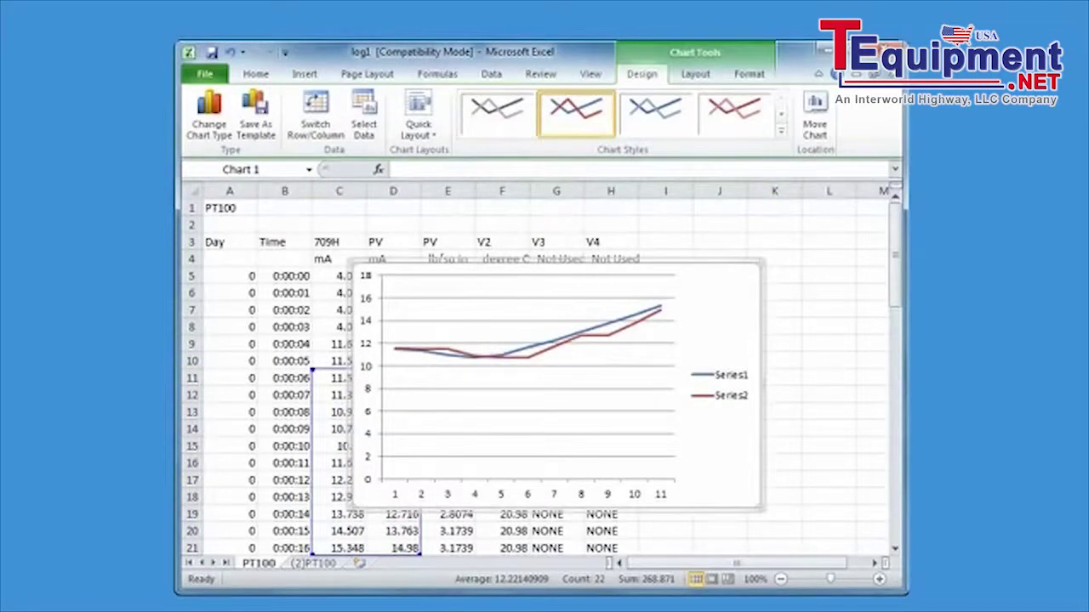